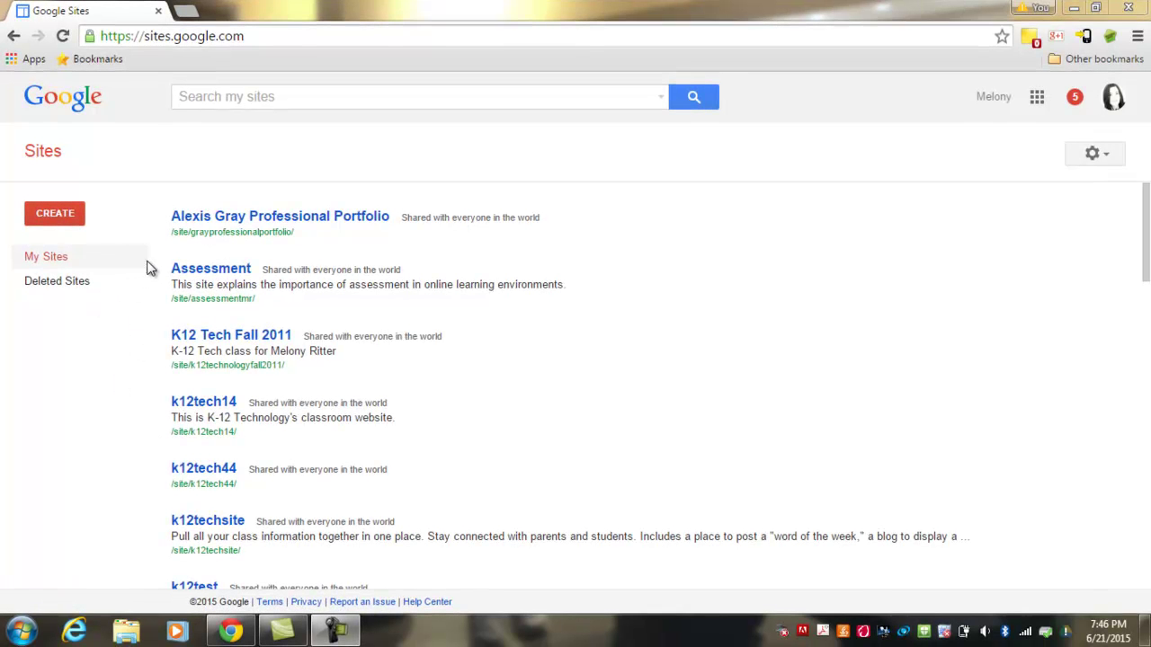
Step: From the My Sites list, begin creating a new site
{"action": "scroll", "coordinate": [169, 293], "scroll_direction": "down", "scroll_amount": 5}
{"action": "scroll", "coordinate": [169, 293], "scroll_direction": "up", "scroll_amount": 5}
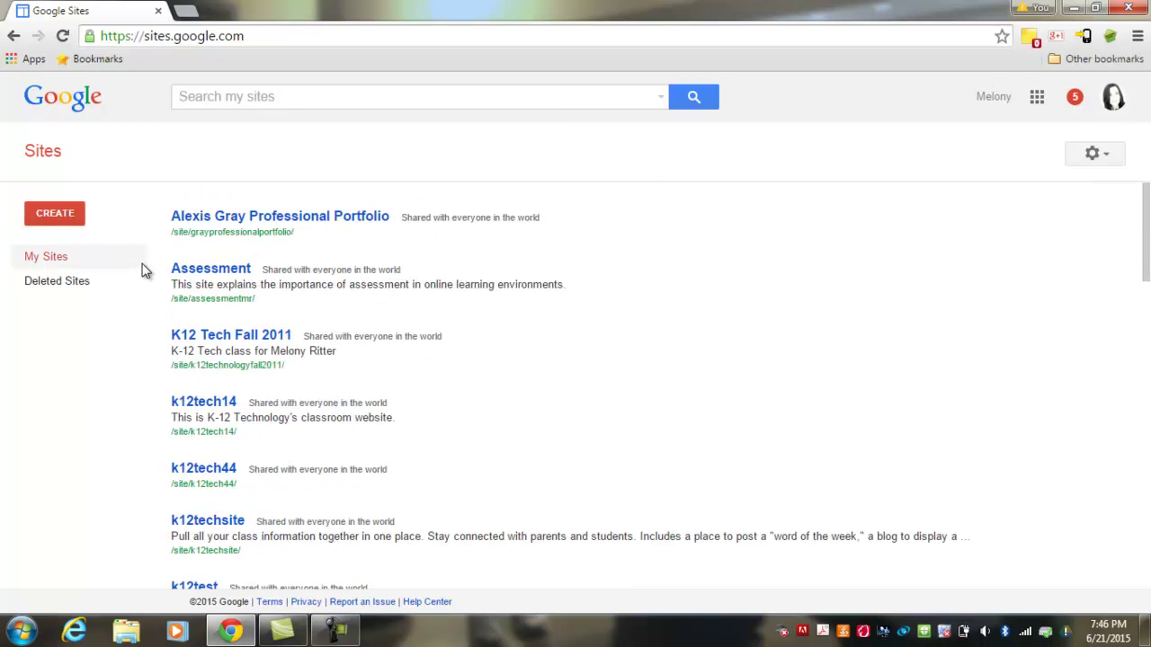
{"action": "left_click", "coordinate": [72, 219]}
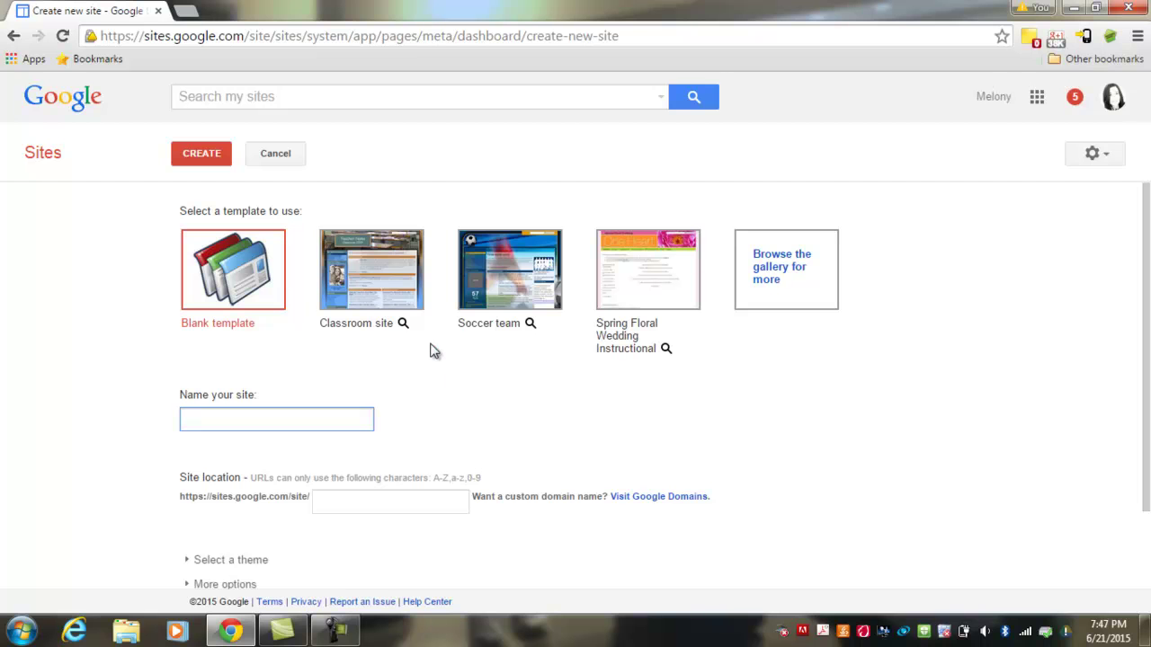
Step: Search the public template gallery for 'classroom' and select the Classroom site template
{"action": "left_click", "coordinate": [769, 274]}
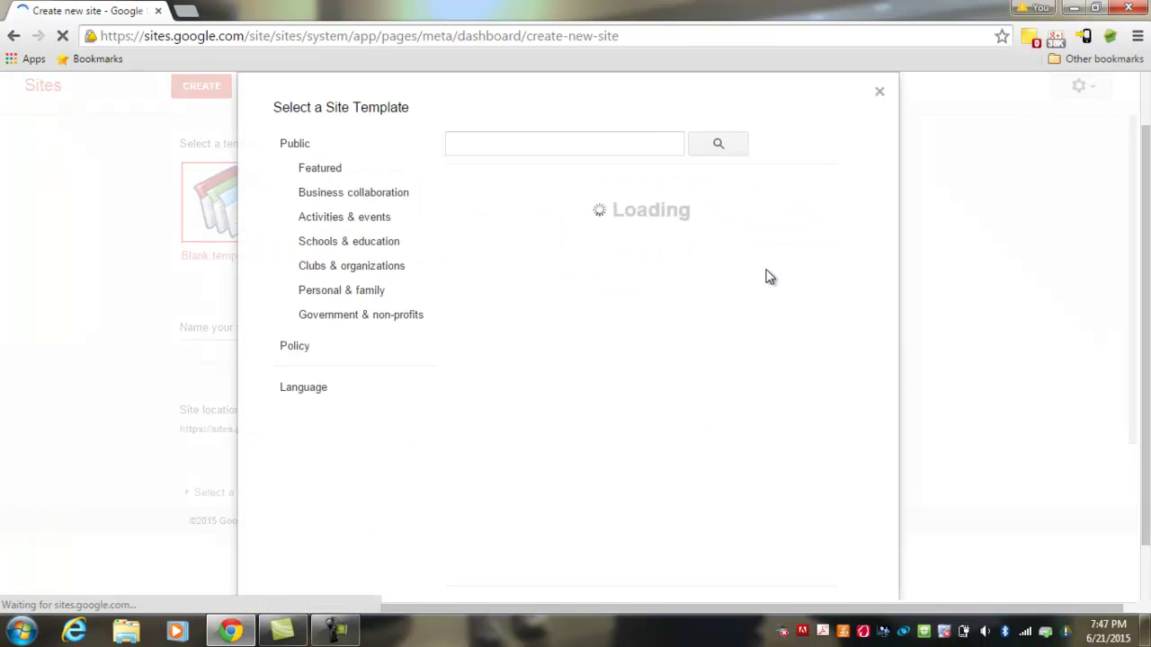
{"action": "left_click", "coordinate": [297, 146]}
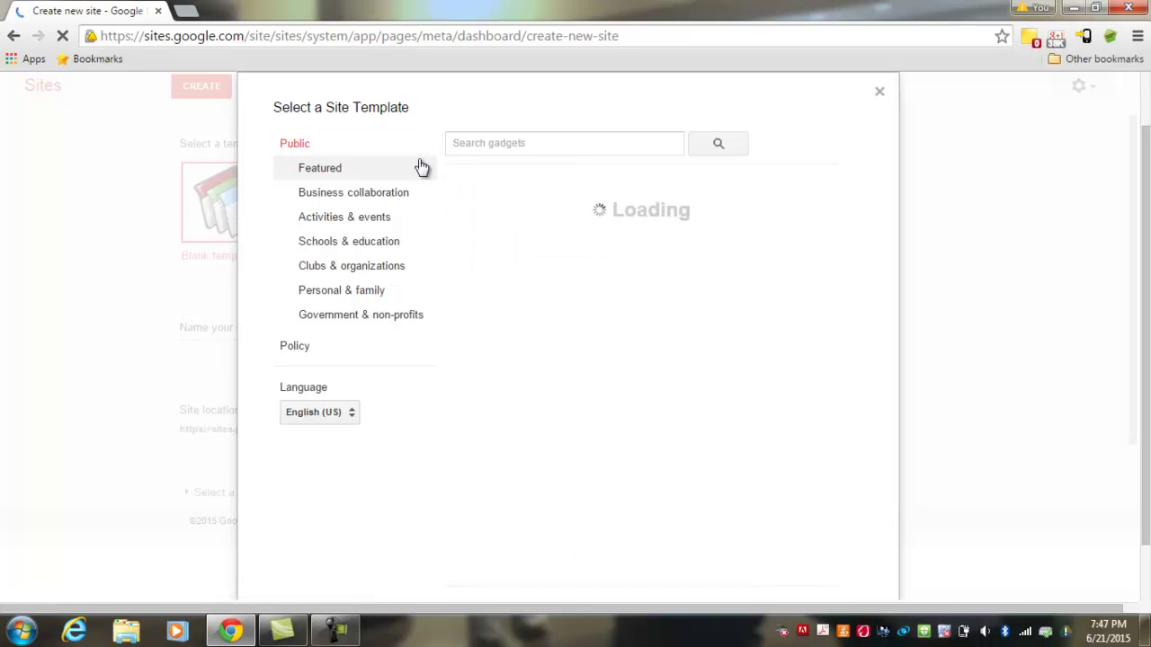
{"action": "left_click", "coordinate": [465, 147]}
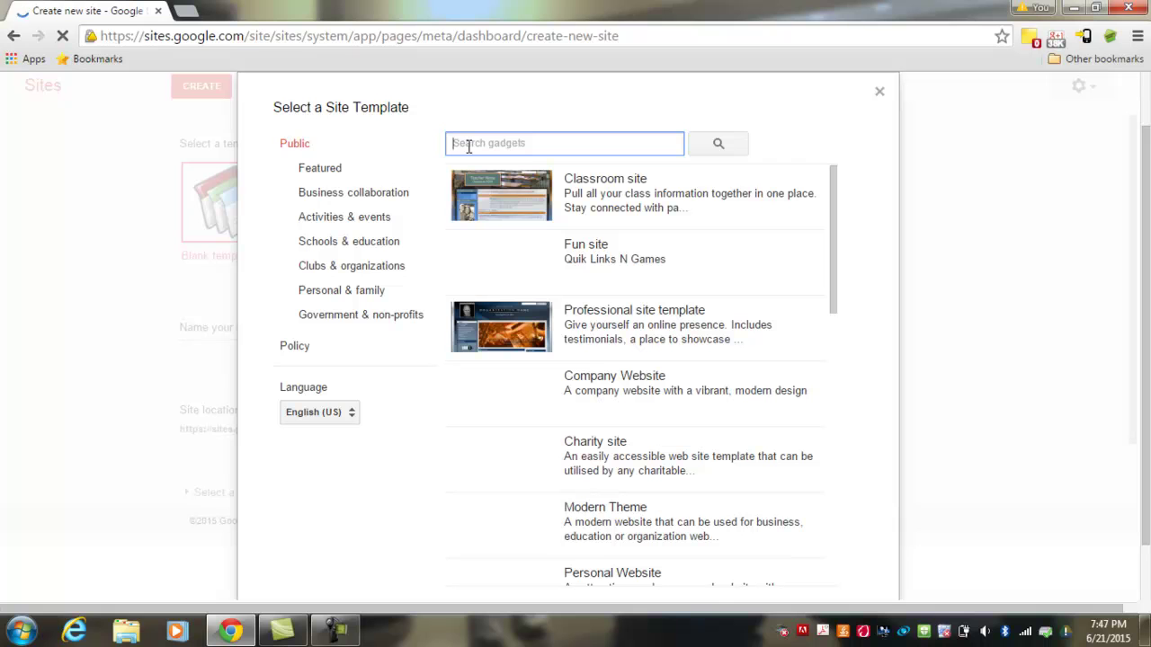
{"action": "type", "text": "class"}
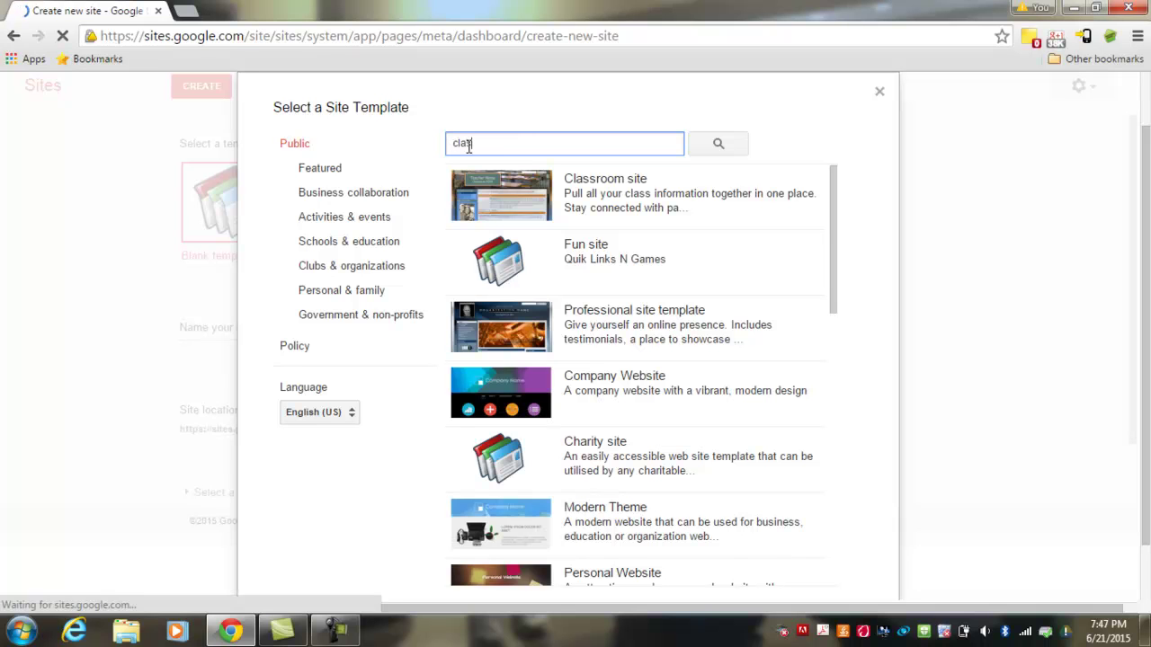
{"action": "type", "text": "room"}
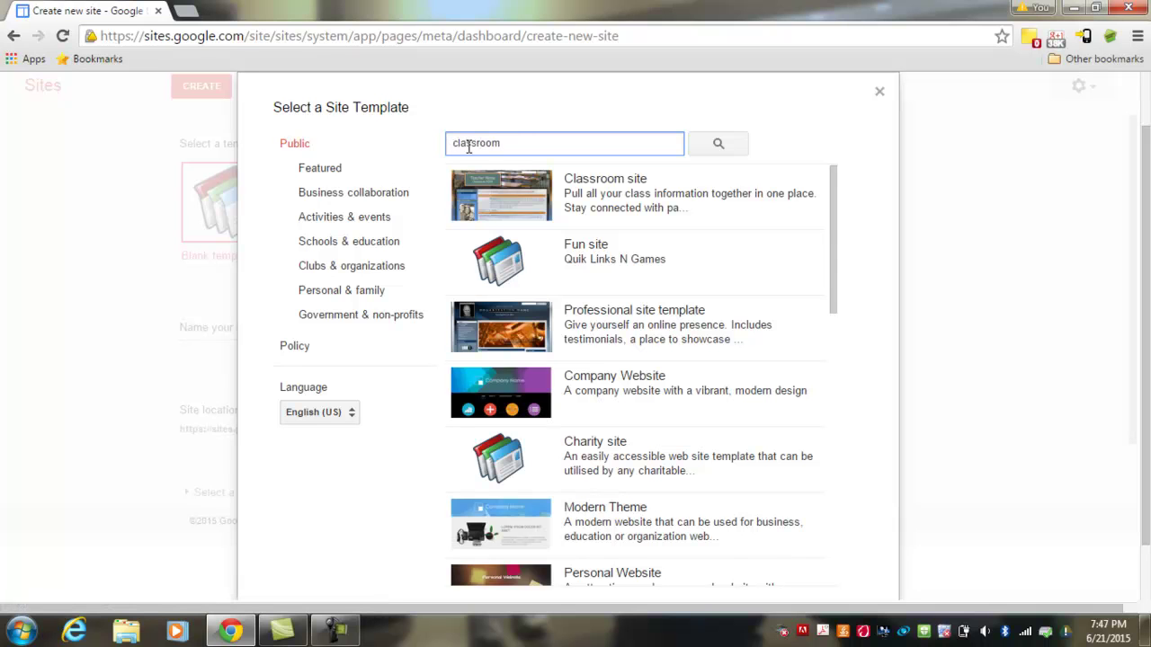
{"action": "key", "text": "Return"}
{"action": "left_click", "coordinate": [469, 184]}
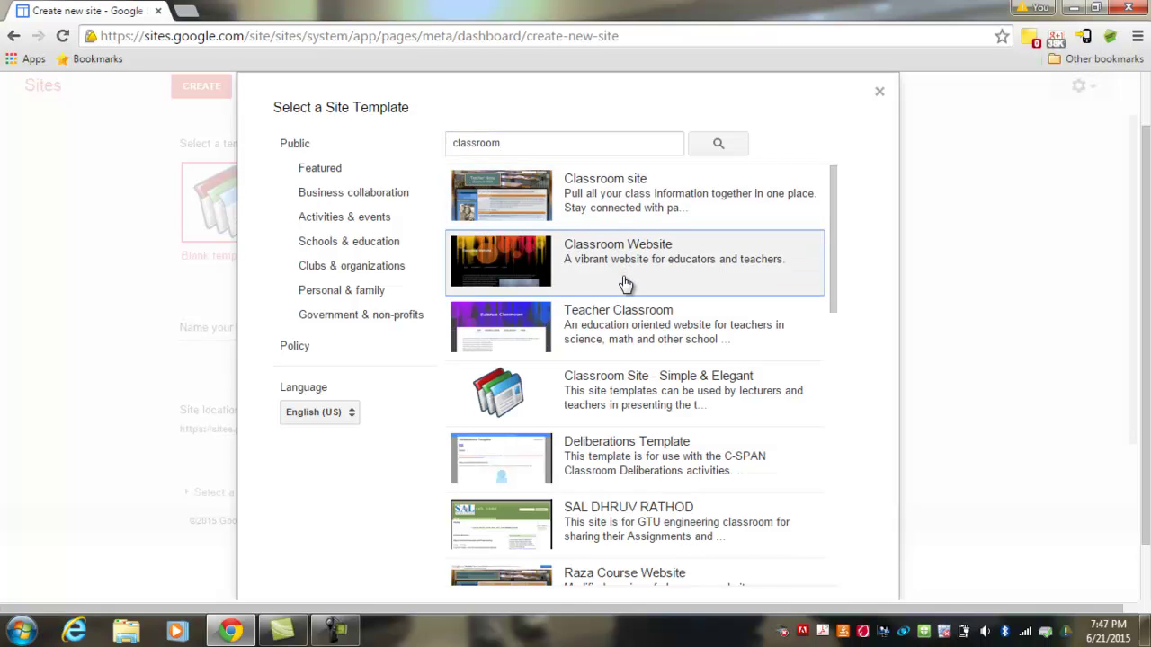
{"action": "left_click", "coordinate": [589, 184]}
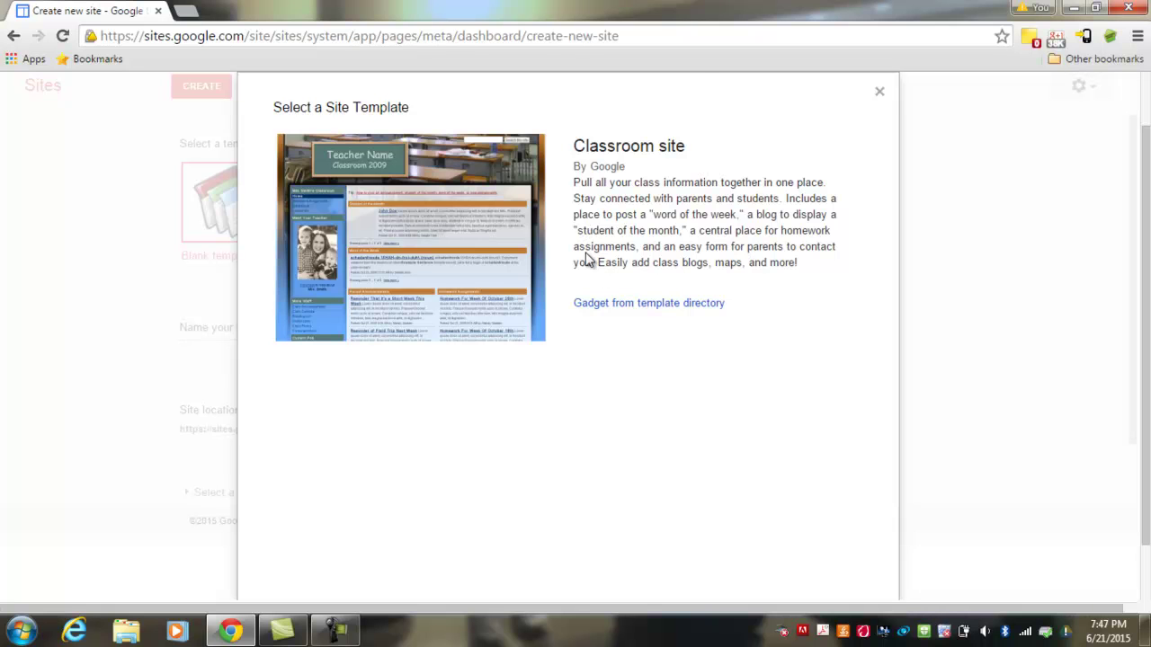
{"action": "scroll", "coordinate": [608, 294], "scroll_direction": "down", "scroll_amount": 1}
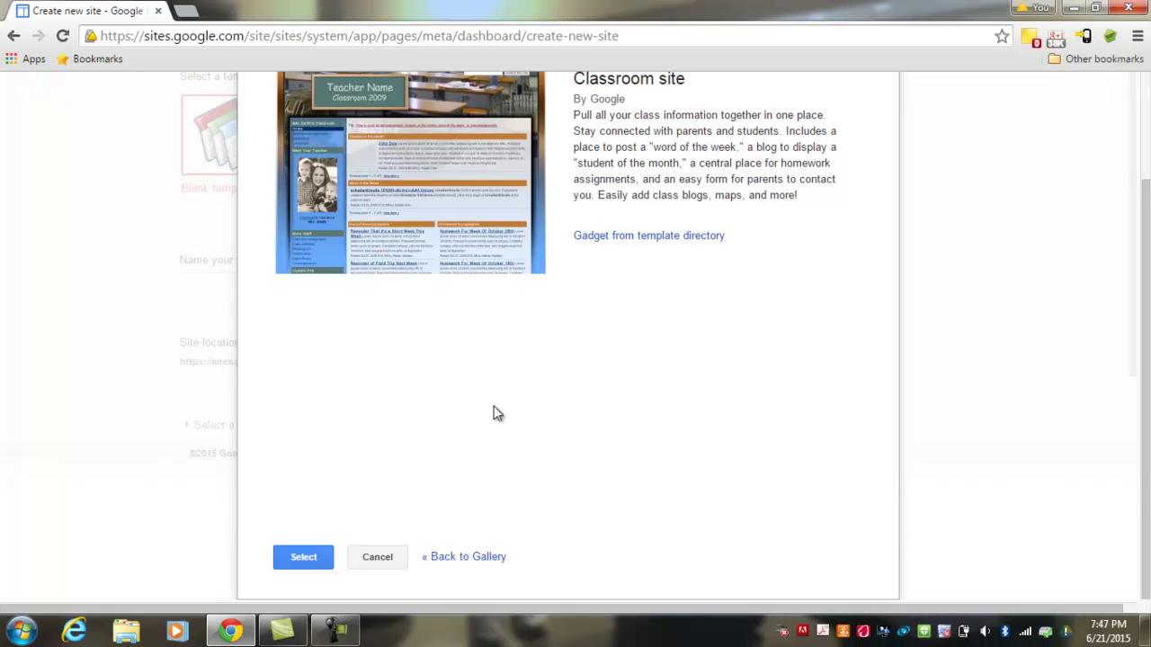
{"action": "left_click", "coordinate": [303, 558]}
{"action": "left_click", "coordinate": [328, 428]}
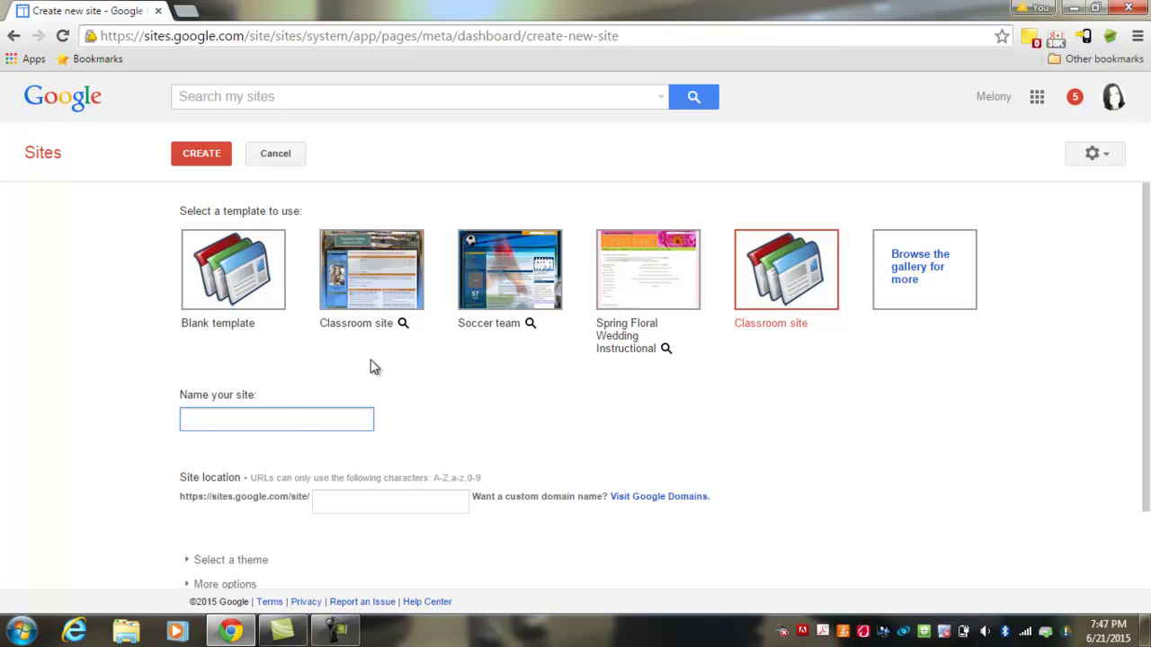
Step: Name the site 'K12 Tech Fall 2016' and confirm the auto-filled site location
{"action": "scroll", "coordinate": [378, 366], "scroll_direction": "down", "scroll_amount": 1}
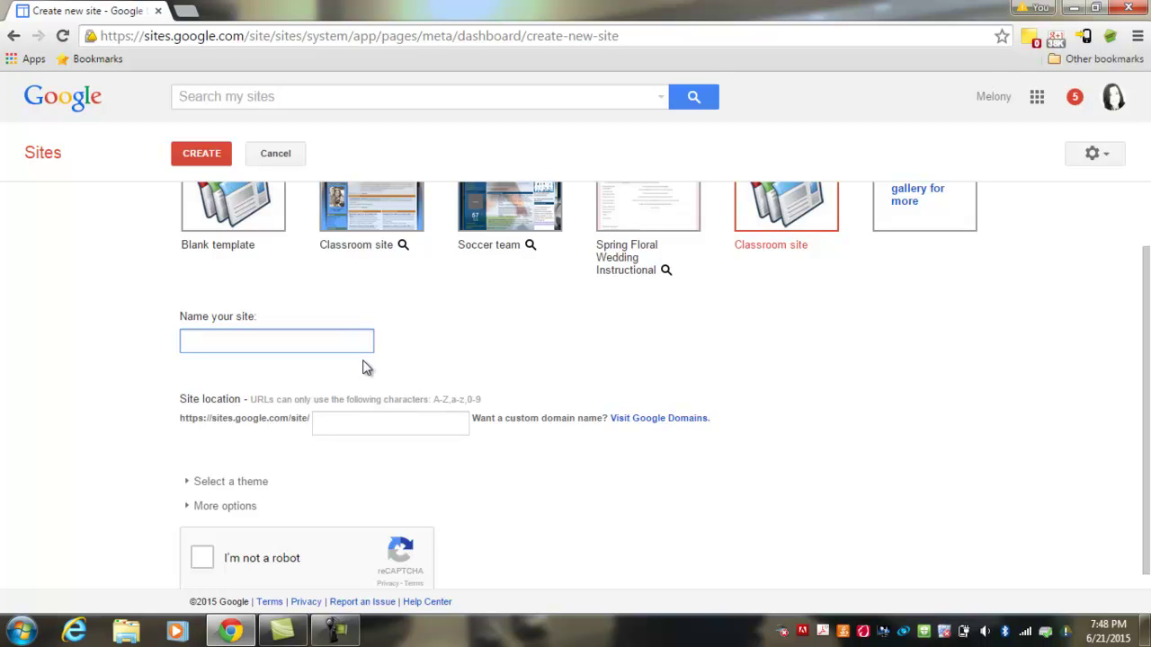
{"action": "type", "text": "K12tech"}
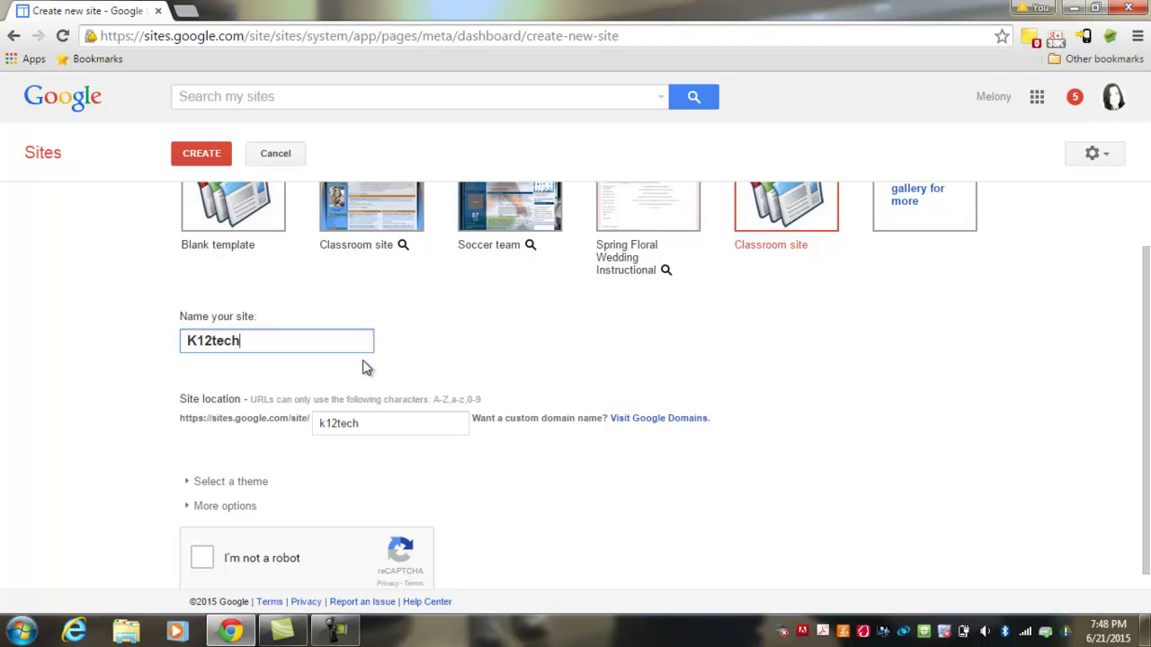
{"action": "left_click", "coordinate": [324, 472]}
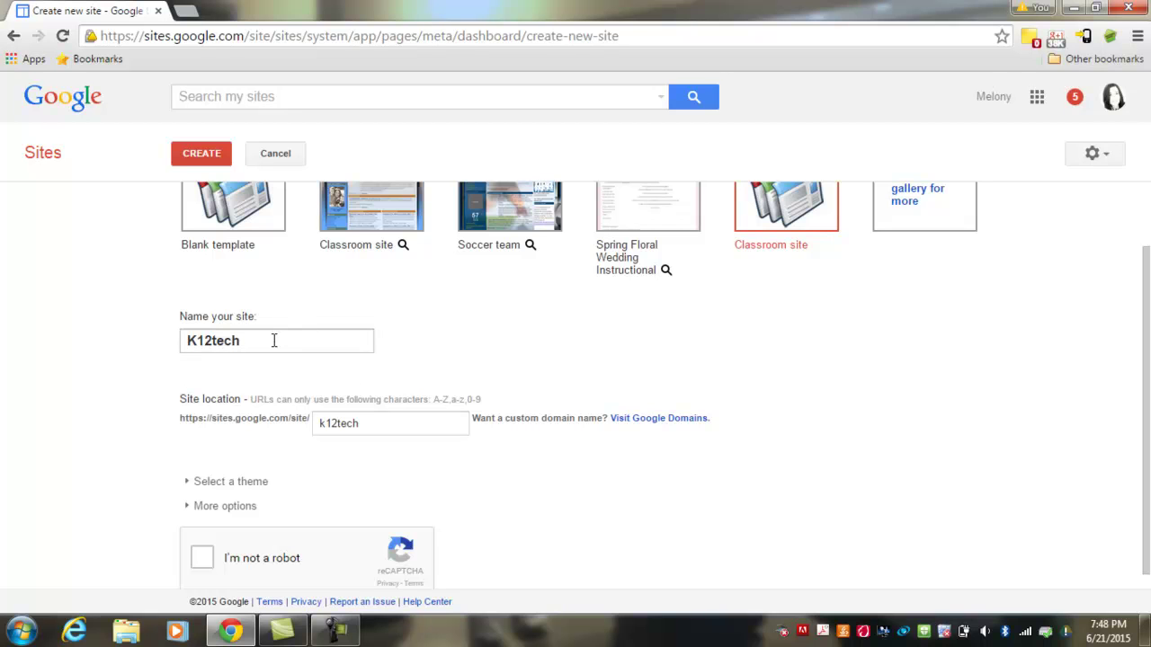
{"action": "left_click", "coordinate": [389, 423]}
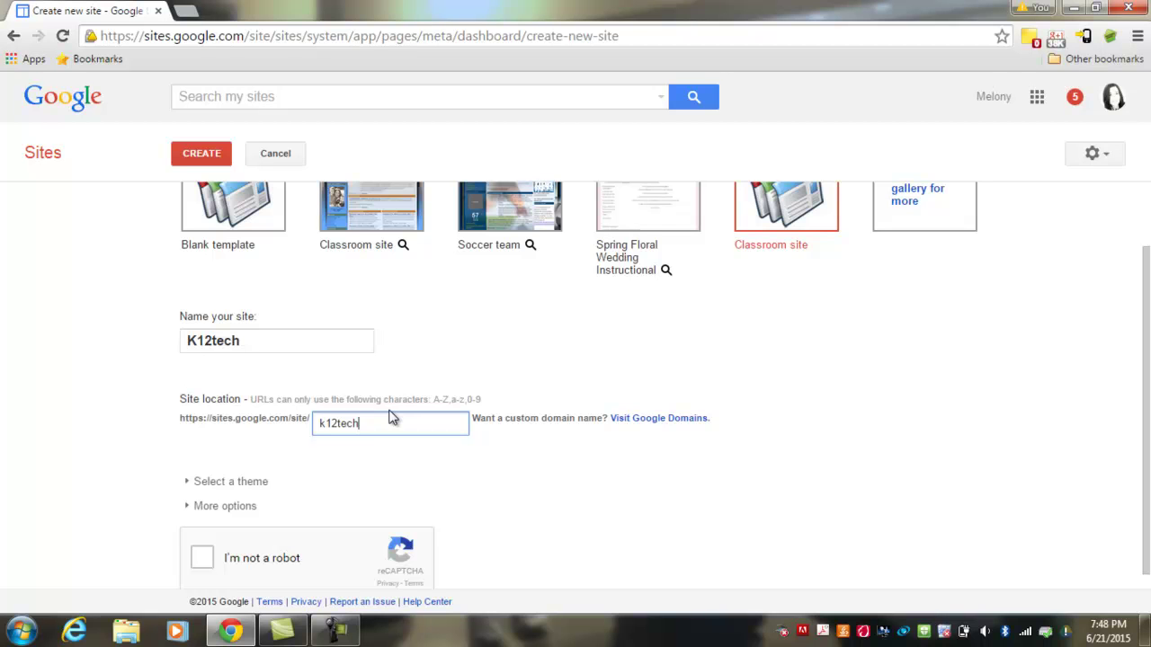
{"action": "left_click", "coordinate": [213, 341]}
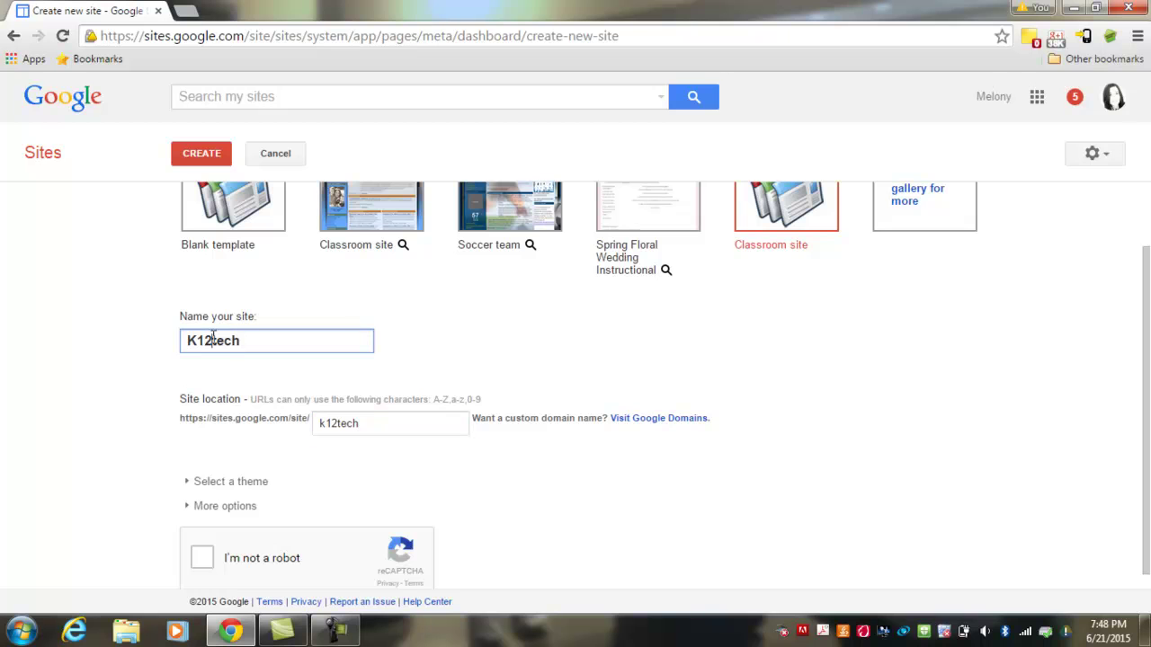
{"action": "key", "text": "Delete"}
{"action": "type", "text": "Tech Fal"}
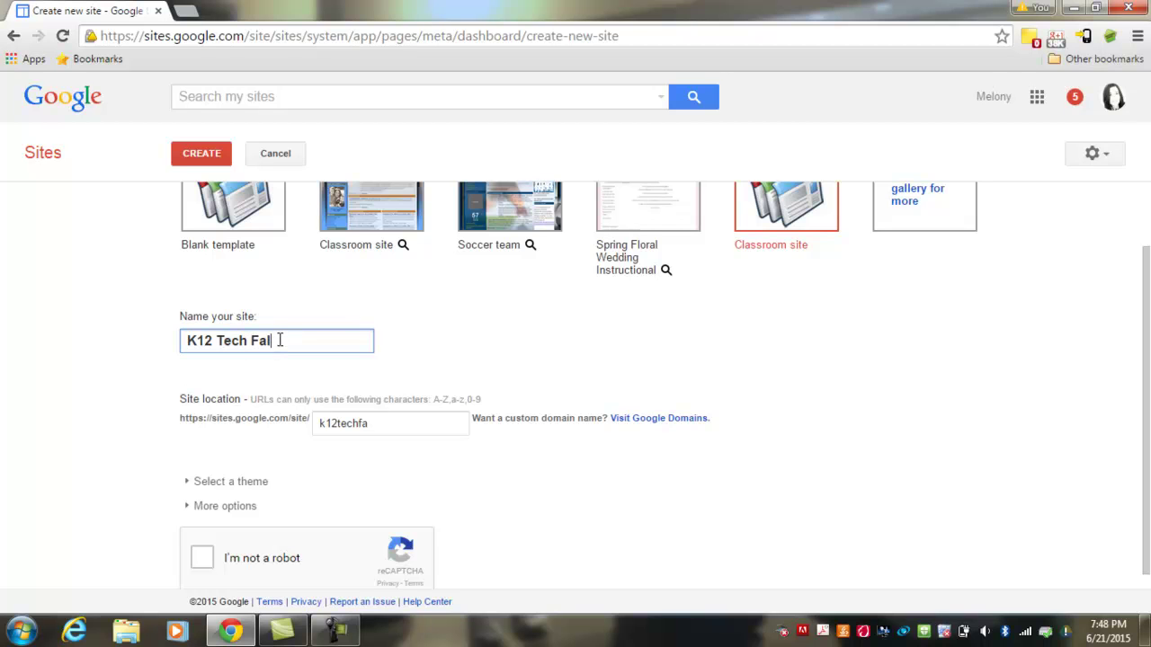
{"action": "type", "text": "l 2016"}
{"action": "left_click", "coordinate": [276, 449]}
{"action": "scroll", "coordinate": [279, 450], "scroll_direction": "down", "scroll_amount": 1}
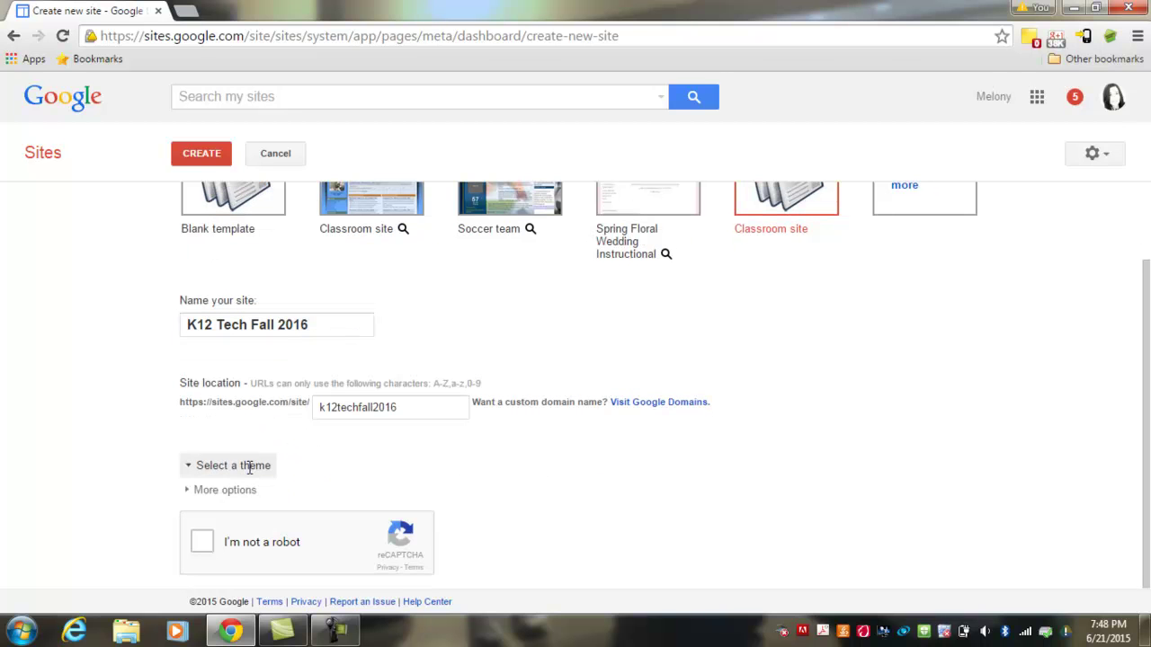
{"action": "left_click", "coordinate": [249, 466]}
{"action": "scroll", "coordinate": [249, 468], "scroll_direction": "down", "scroll_amount": 1}
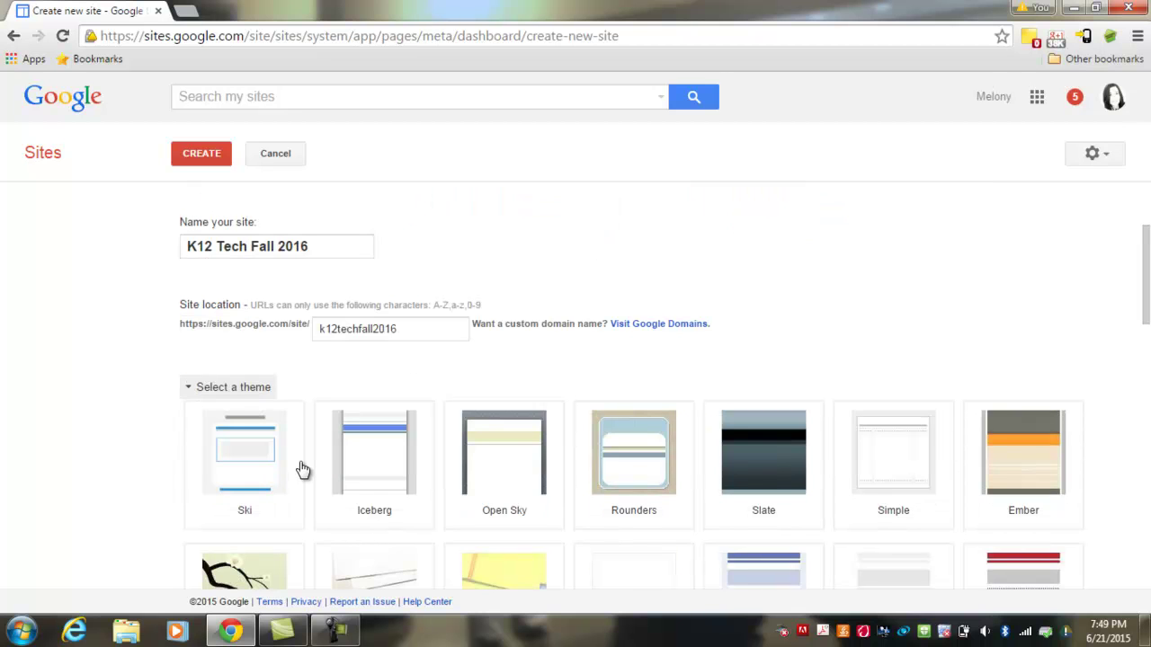
{"action": "scroll", "coordinate": [303, 469], "scroll_direction": "down", "scroll_amount": 1}
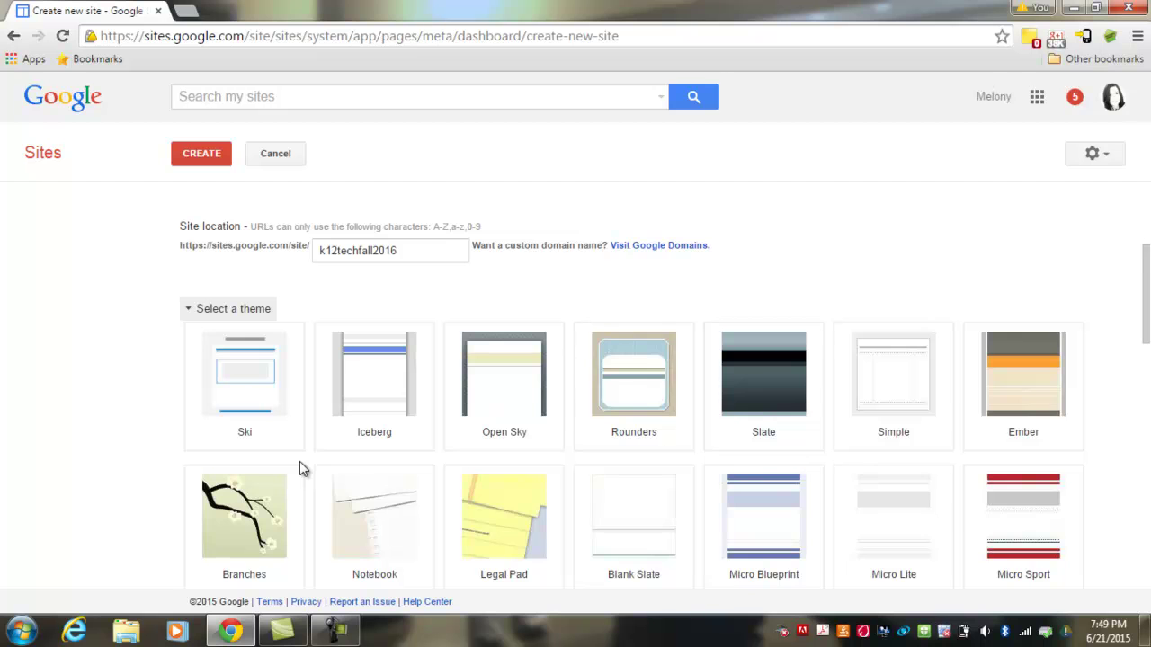
{"action": "scroll", "coordinate": [301, 466], "scroll_direction": "down", "scroll_amount": 1}
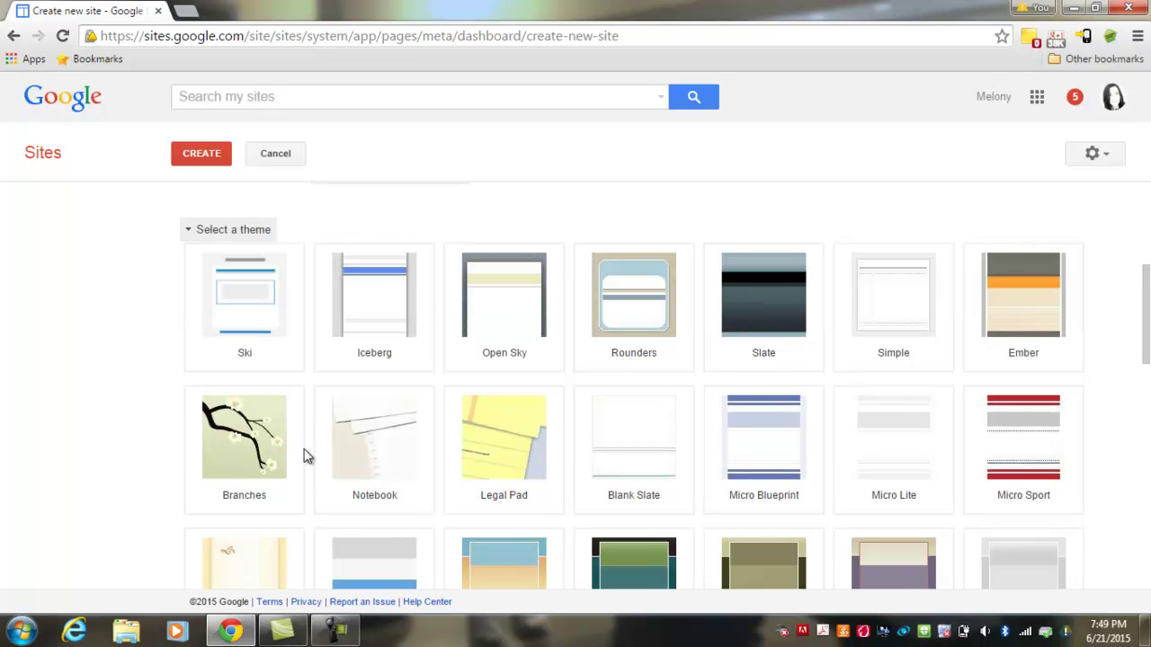
{"action": "scroll", "coordinate": [303, 457], "scroll_direction": "up", "scroll_amount": 4}
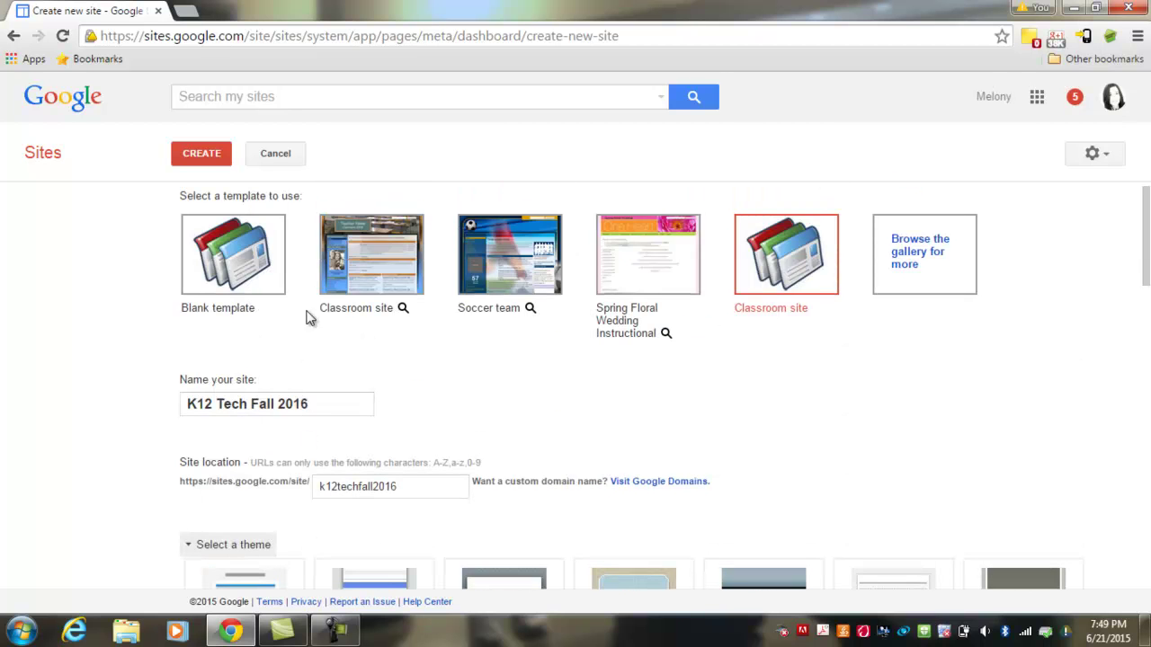
{"action": "scroll", "coordinate": [372, 362], "scroll_direction": "down", "scroll_amount": 2}
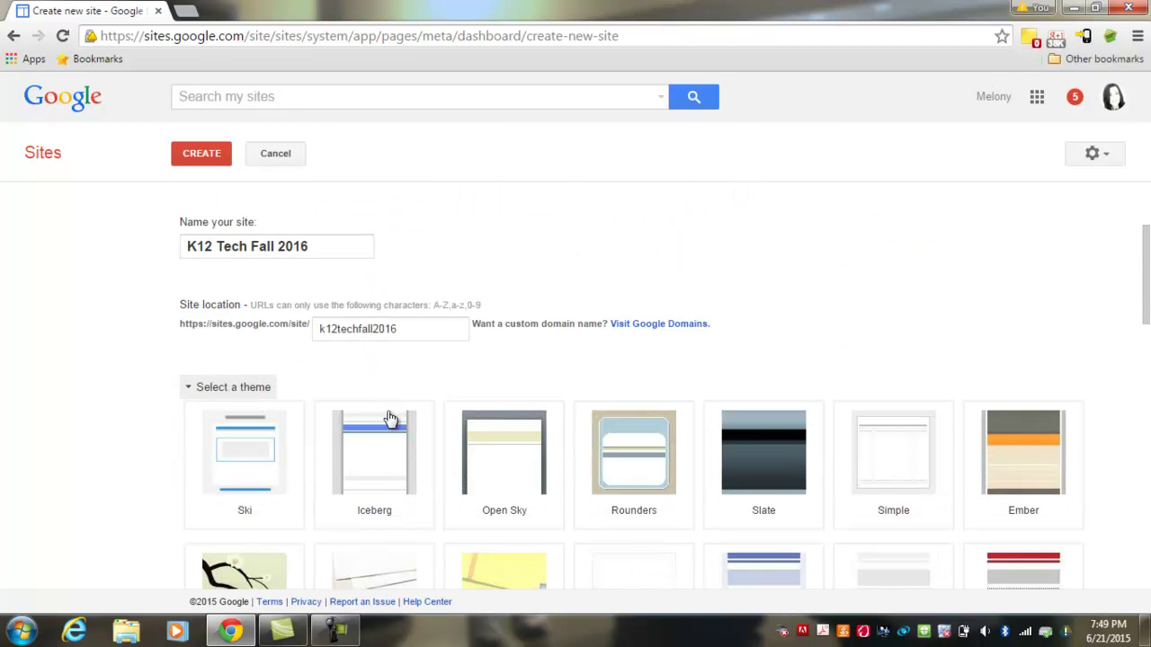
{"action": "scroll", "coordinate": [397, 424], "scroll_direction": "down", "scroll_amount": 4}
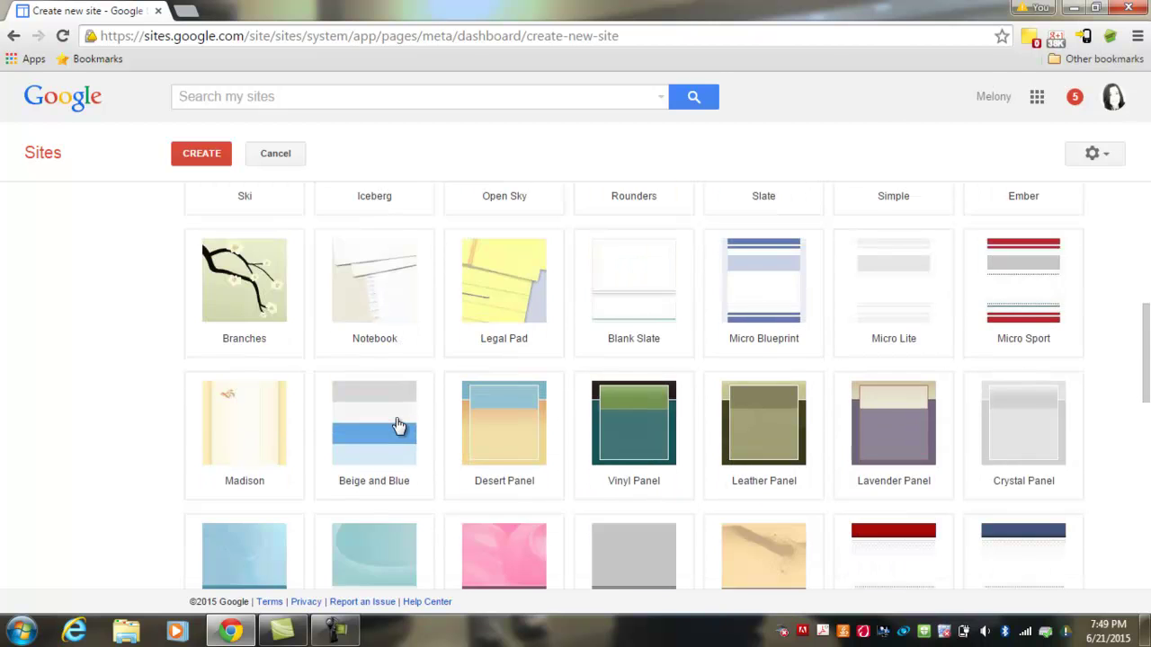
{"action": "scroll", "coordinate": [399, 425], "scroll_direction": "down", "scroll_amount": 2}
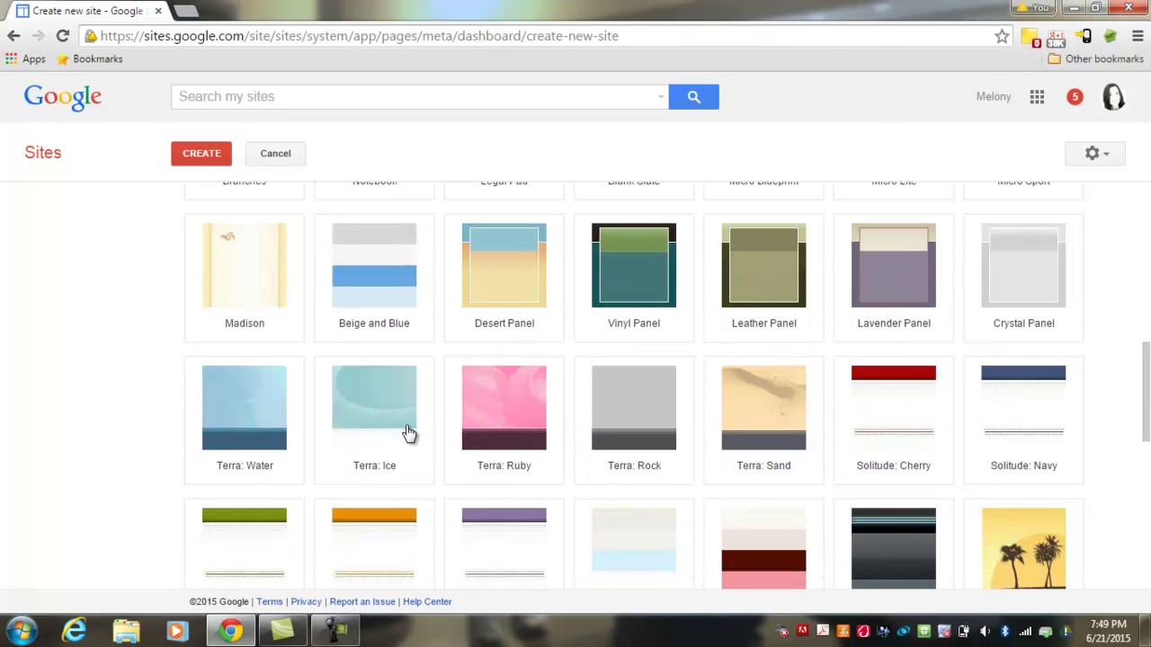
{"action": "scroll", "coordinate": [407, 434], "scroll_direction": "down", "scroll_amount": 2}
{"action": "scroll", "coordinate": [285, 418], "scroll_direction": "down", "scroll_amount": 3}
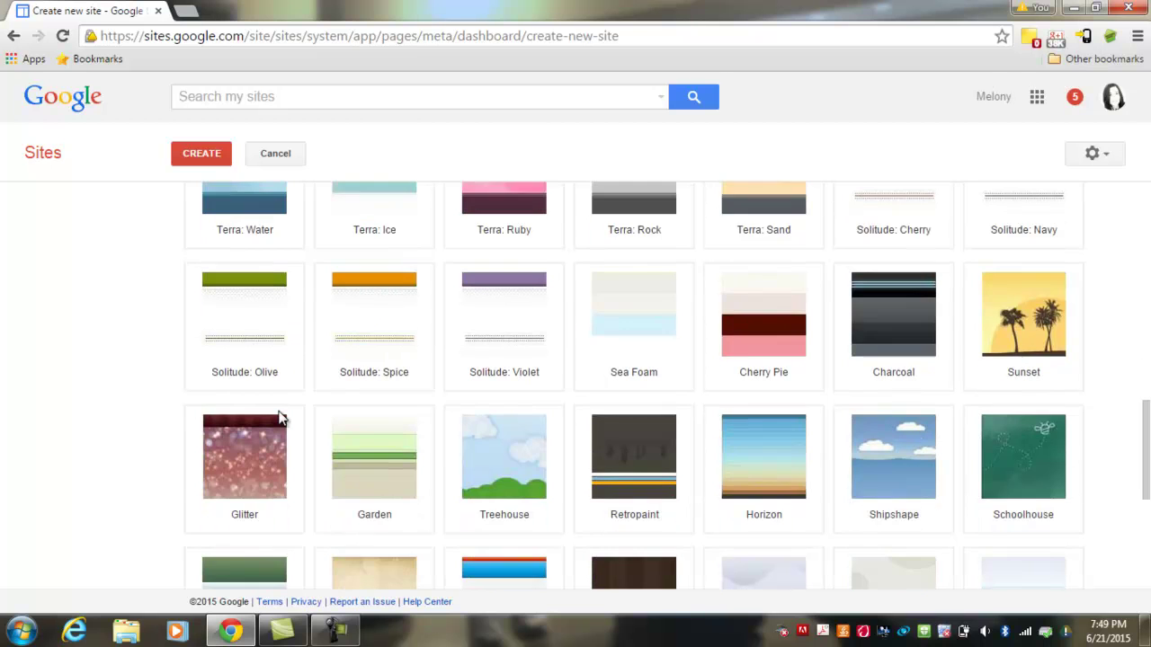
{"action": "scroll", "coordinate": [285, 423], "scroll_direction": "down", "scroll_amount": 2}
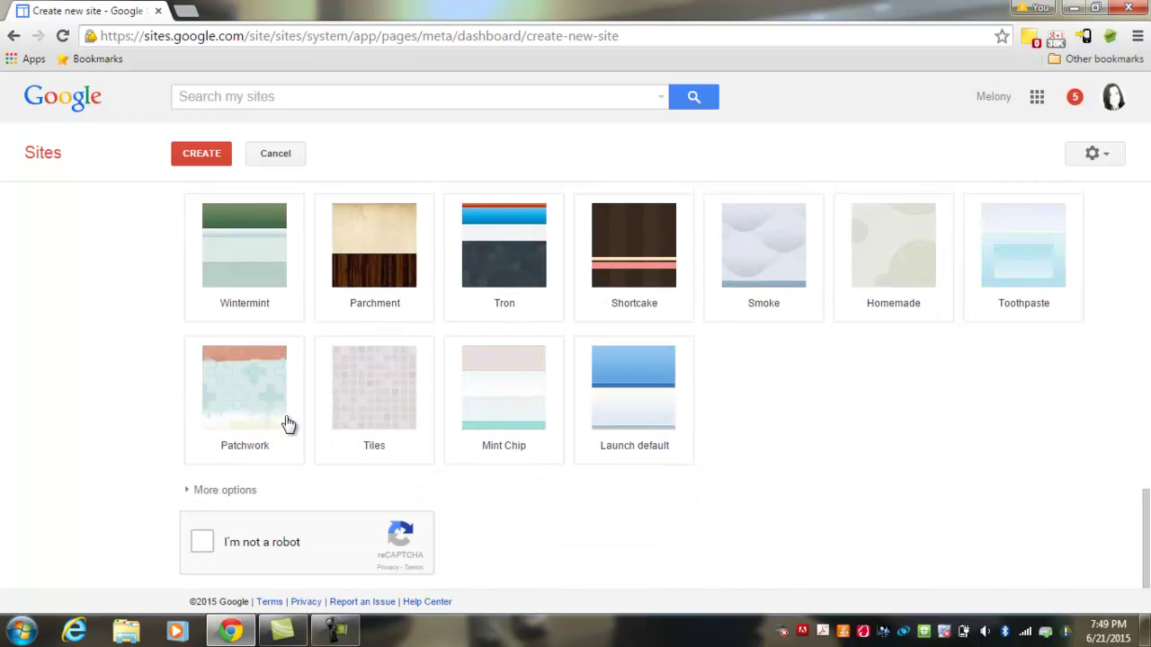
Step: Under More options, describe the site as the teacher's official EDUC 2263 K-12 Technology classroom page
{"action": "left_click", "coordinate": [243, 491]}
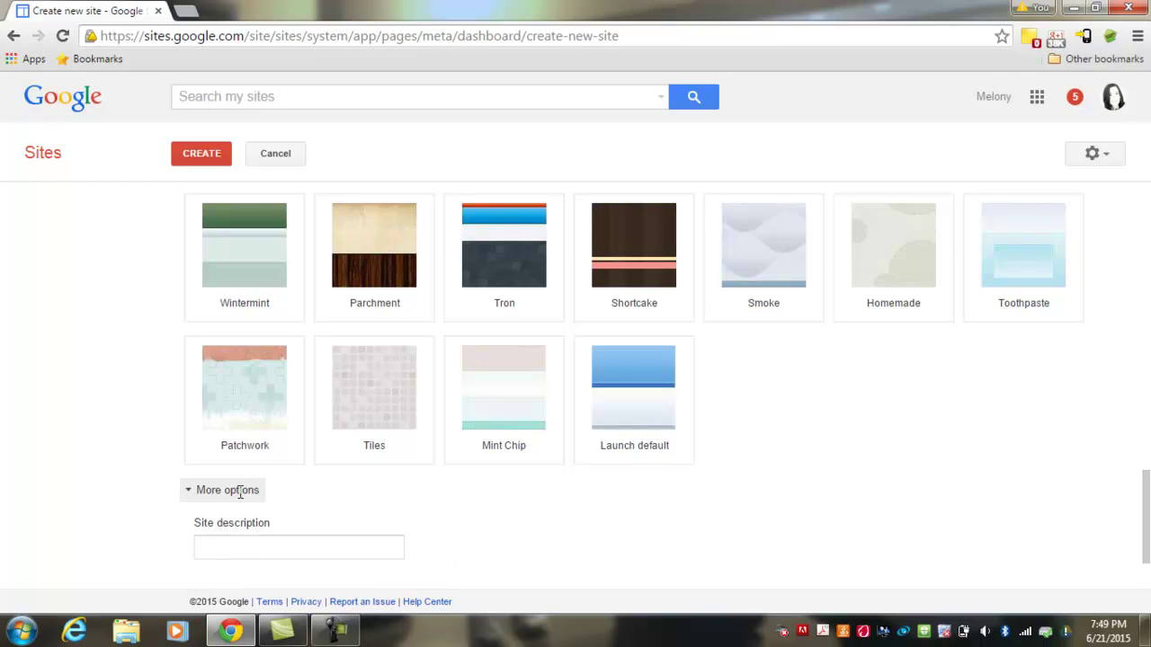
{"action": "scroll", "coordinate": [247, 499], "scroll_direction": "down", "scroll_amount": 1}
{"action": "left_click", "coordinate": [249, 468]}
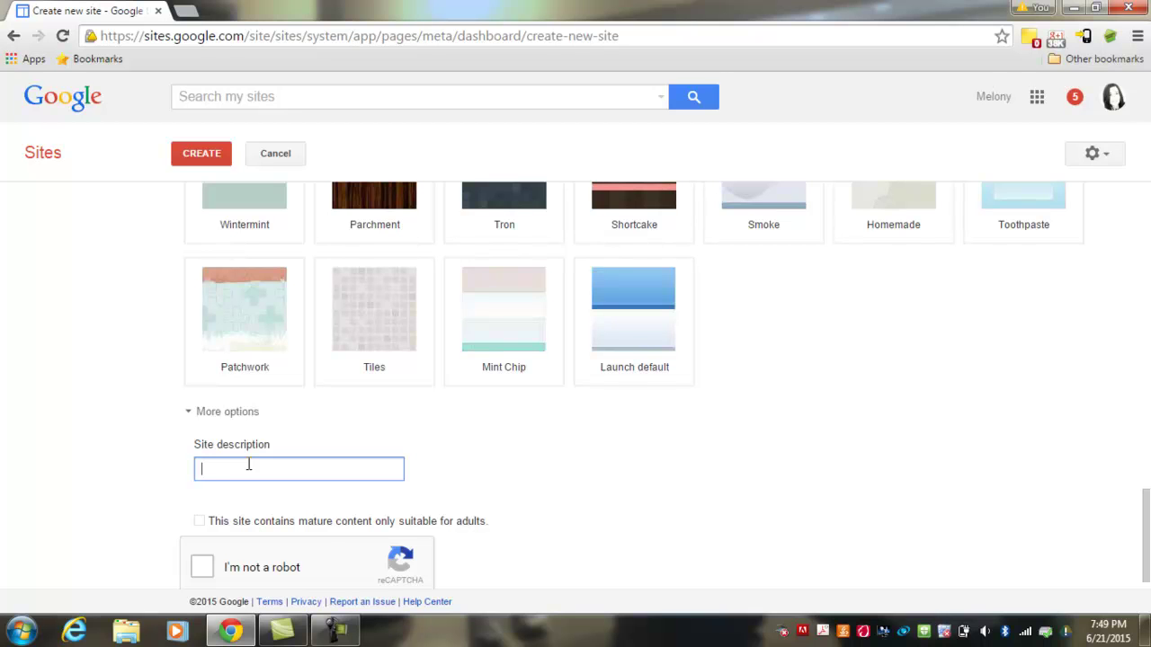
{"action": "type", "text": "This is th"}
{"action": "type", "text": "e official "}
{"action": "type", "text": "clans"}
{"action": "key", "text": "BackSpace"}
{"action": "type", "text": "ssroom page for Mrs. R"}
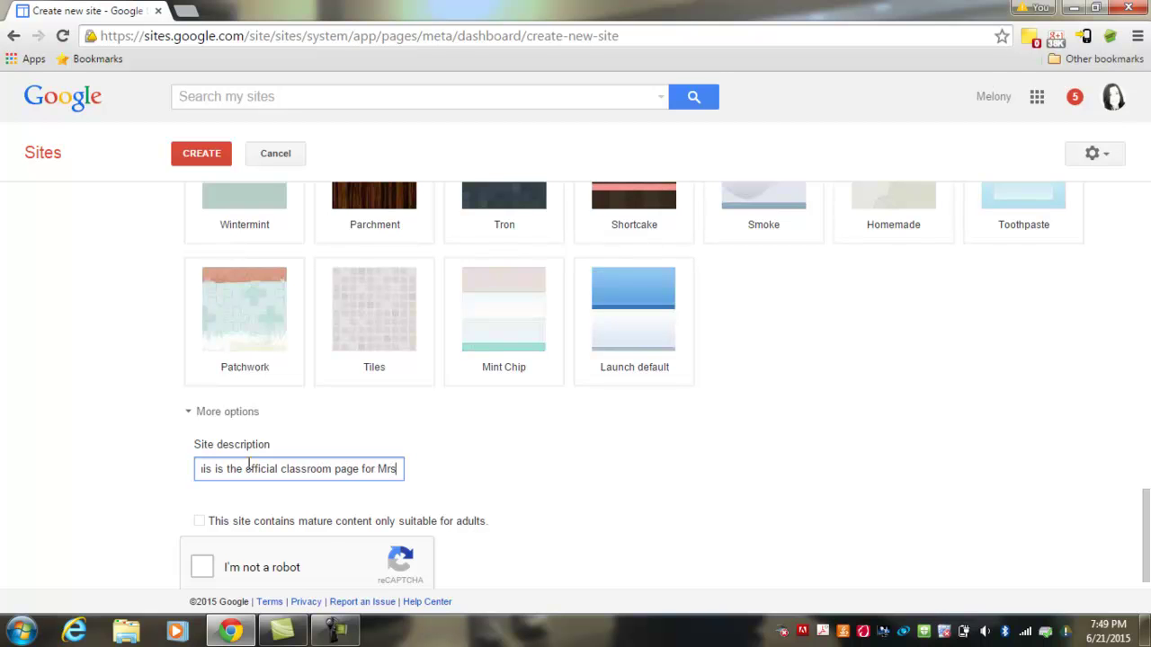
{"action": "type", "text": "er's "}
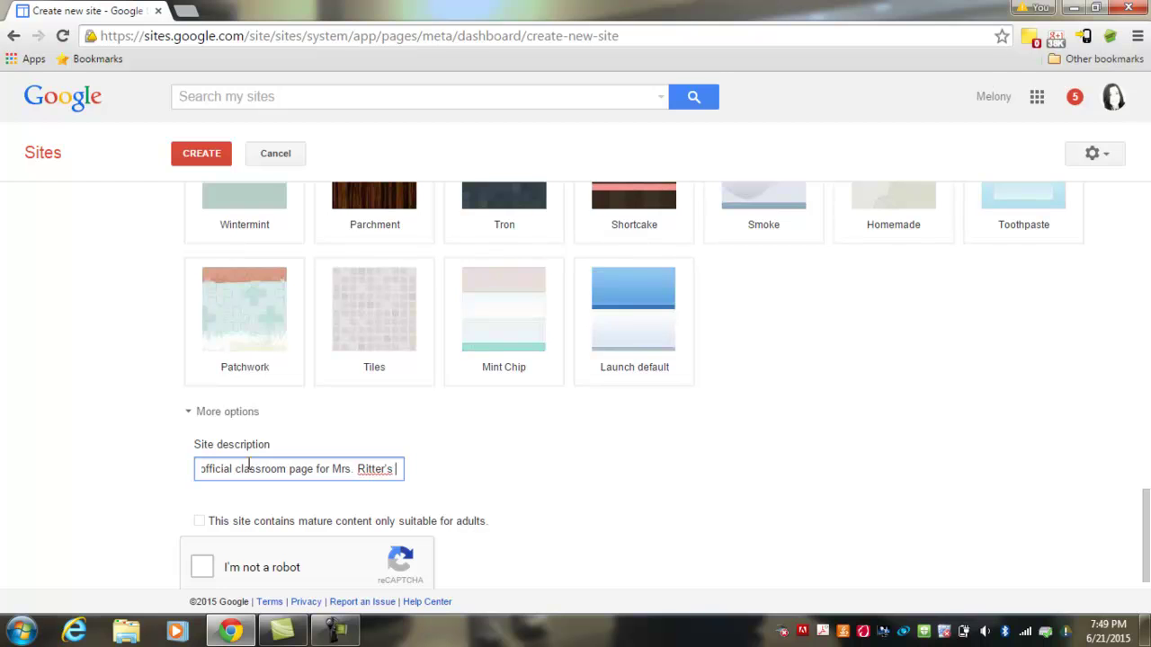
{"action": "type", "text": "ED"}
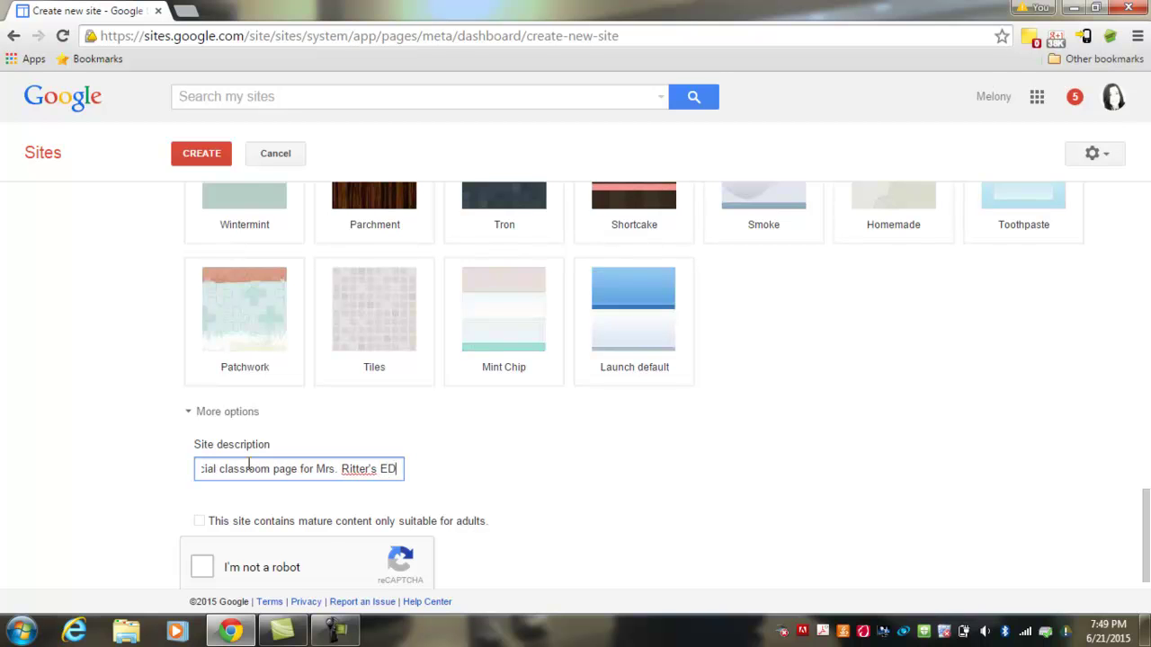
{"action": "type", "text": "UC 2263 K-12 Techo"}
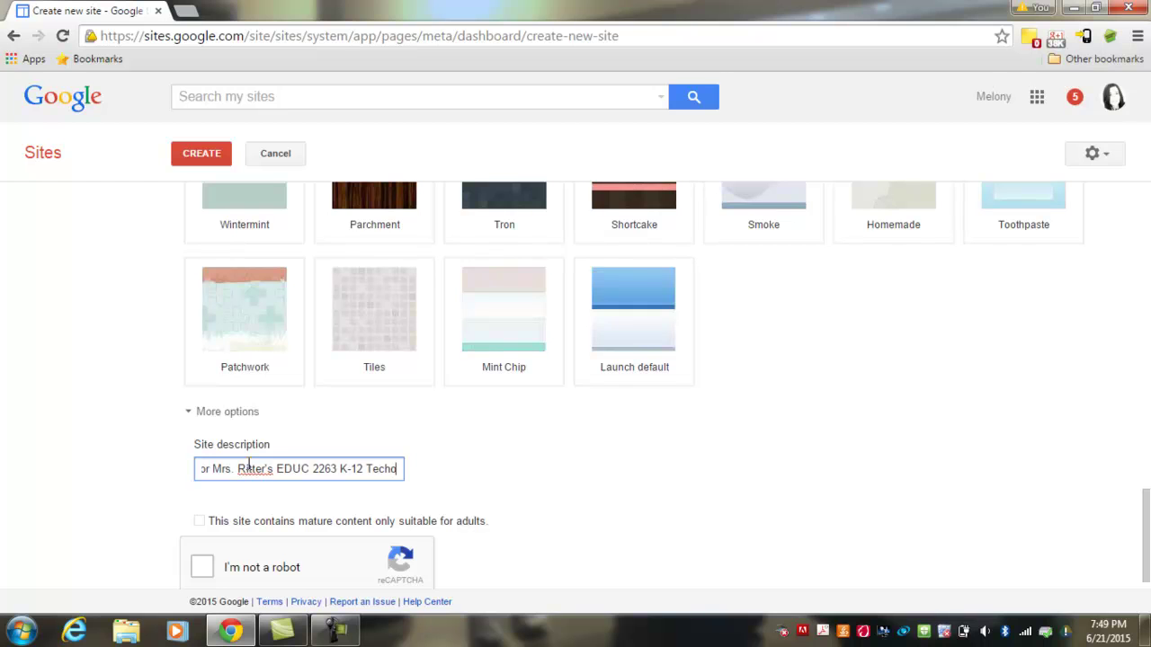
{"action": "key", "text": "BackSpace"}
{"action": "type", "text": "nology"}
Step: Tick the reCAPTCHA 'I'm not a robot' box
{"action": "scroll", "coordinate": [247, 461], "scroll_direction": "down", "scroll_amount": 1}
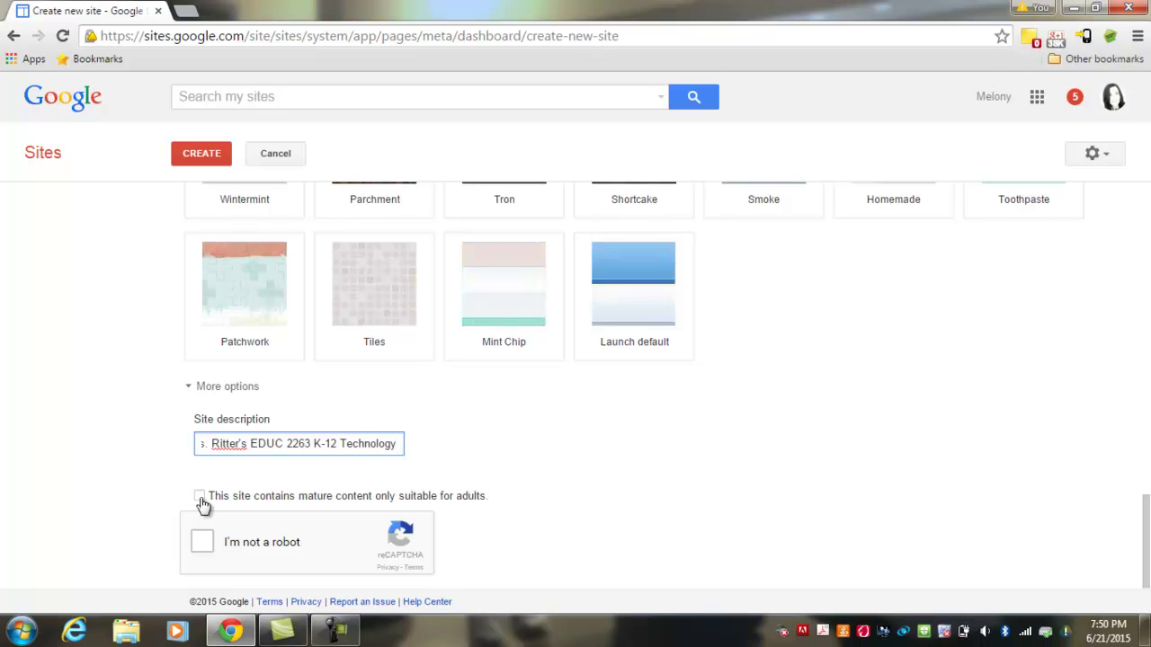
{"action": "left_click", "coordinate": [155, 540]}
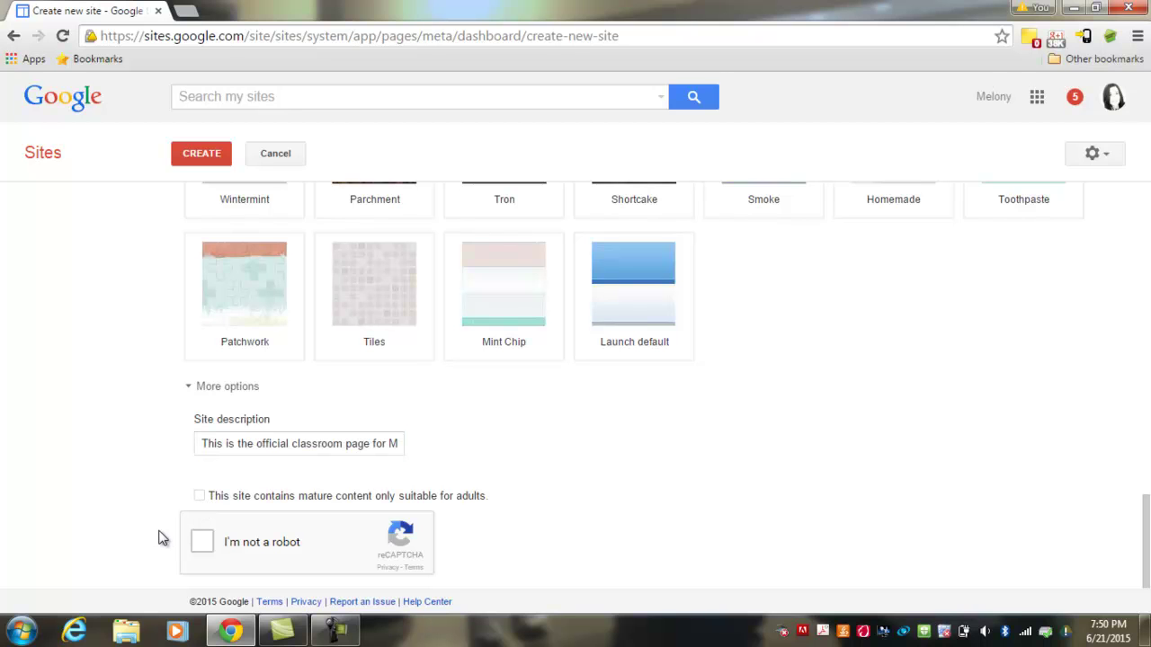
{"action": "left_click", "coordinate": [202, 542]}
Step: Create the site and review its Home page of sample posts, announcements and homework
{"action": "left_click", "coordinate": [211, 159]}
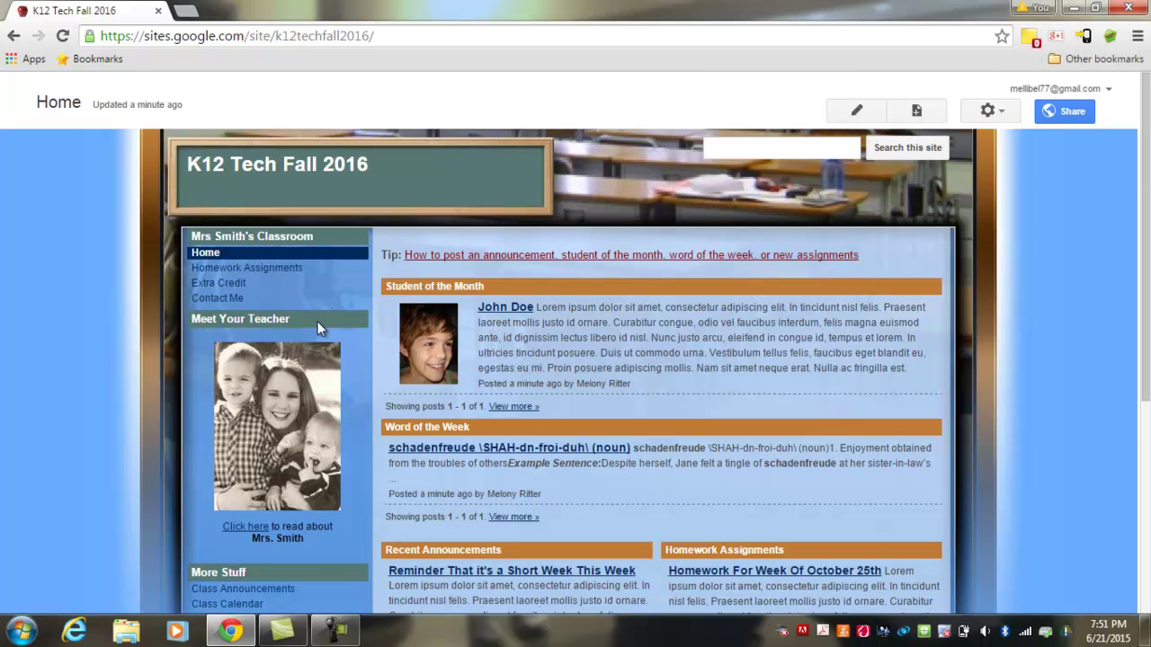
{"action": "scroll", "coordinate": [317, 321], "scroll_direction": "down", "scroll_amount": 3}
{"action": "scroll", "coordinate": [318, 327], "scroll_direction": "down", "scroll_amount": 1}
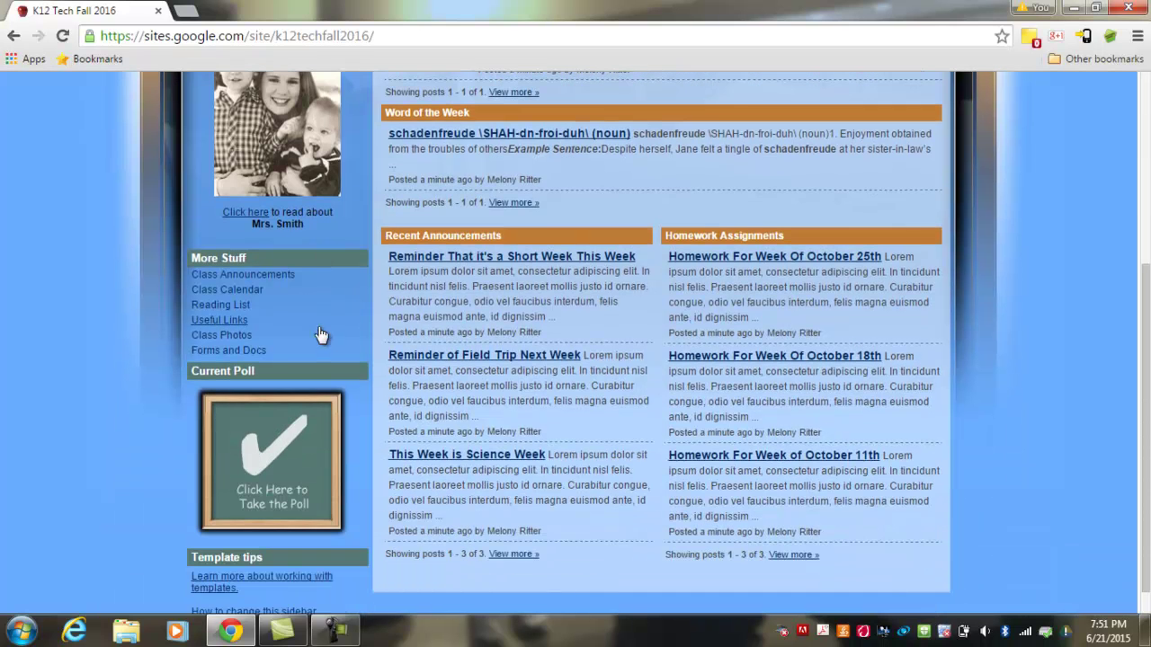
{"action": "scroll", "coordinate": [321, 325], "scroll_direction": "down", "scroll_amount": 1}
{"action": "scroll", "coordinate": [332, 334], "scroll_direction": "up", "scroll_amount": 5}
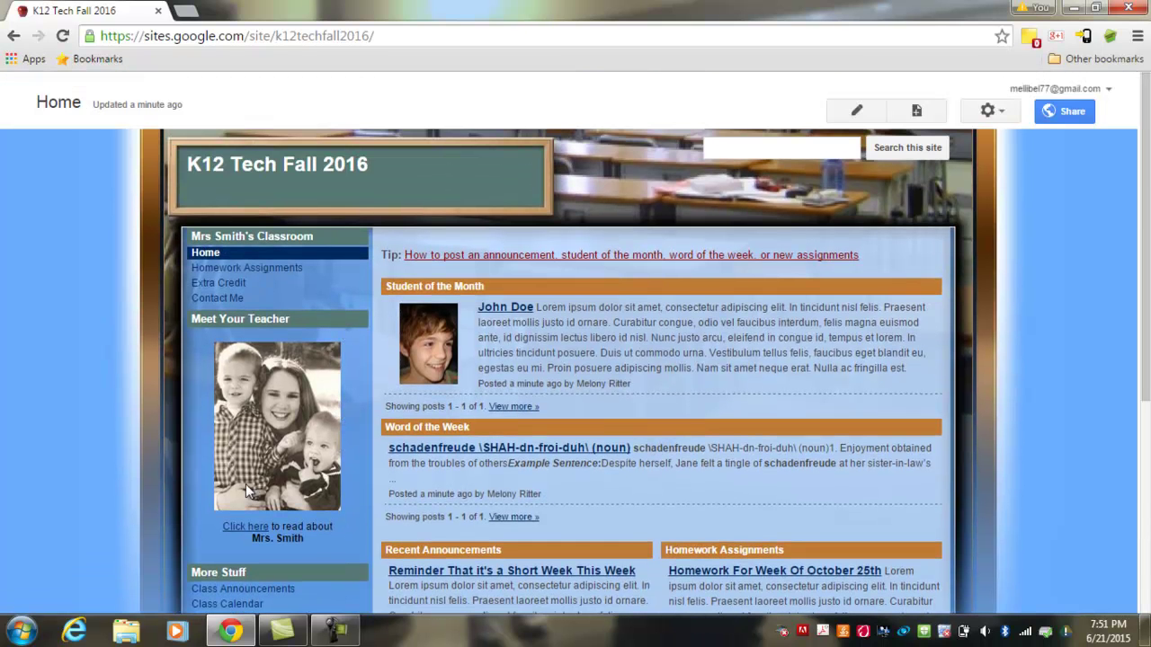
{"action": "mouse_move", "coordinate": [284, 628]}
{"action": "scroll", "coordinate": [691, 541], "scroll_direction": "down", "scroll_amount": 6}
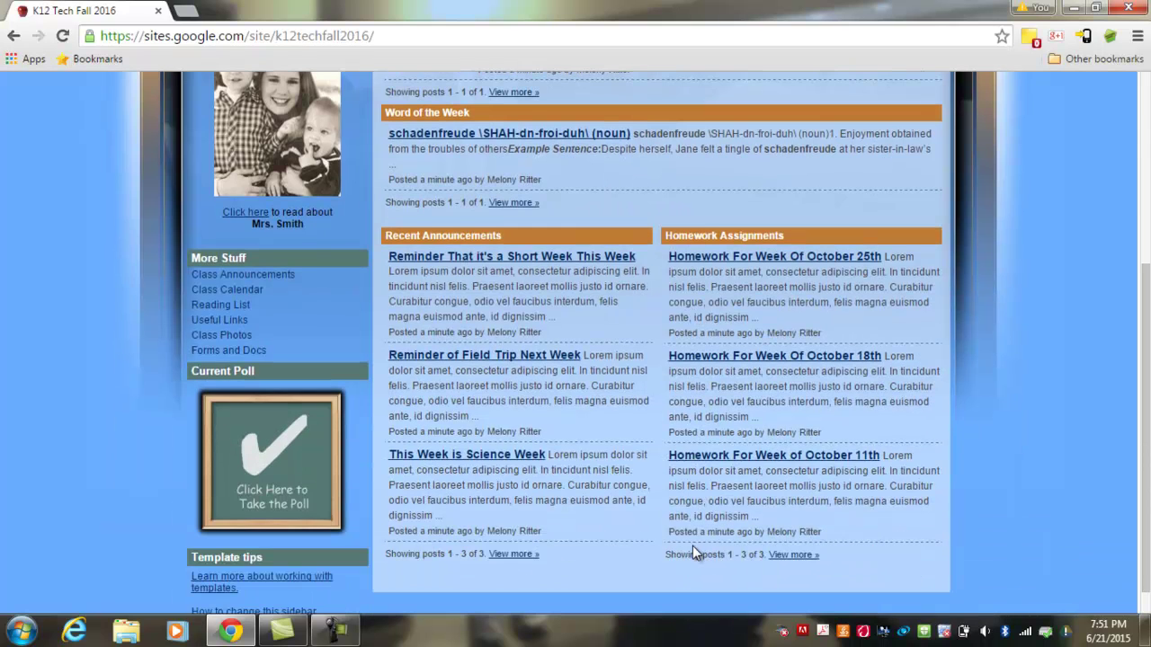
{"action": "scroll", "coordinate": [692, 545], "scroll_direction": "up", "scroll_amount": 4}
{"action": "scroll", "coordinate": [692, 545], "scroll_direction": "up", "scroll_amount": 3}
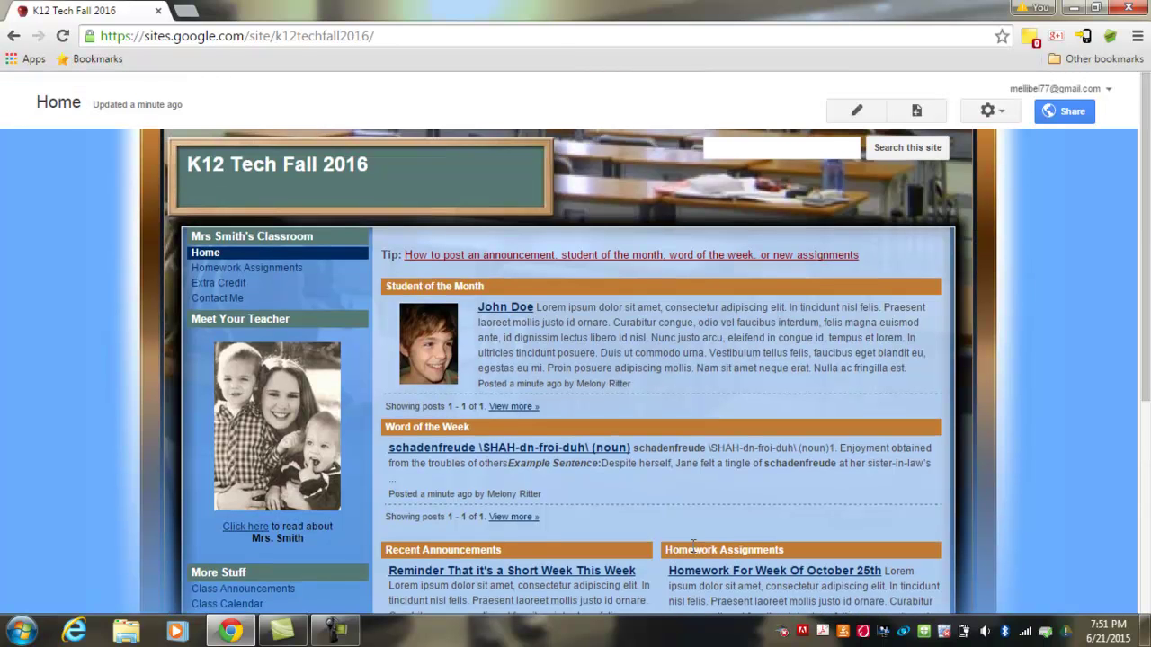